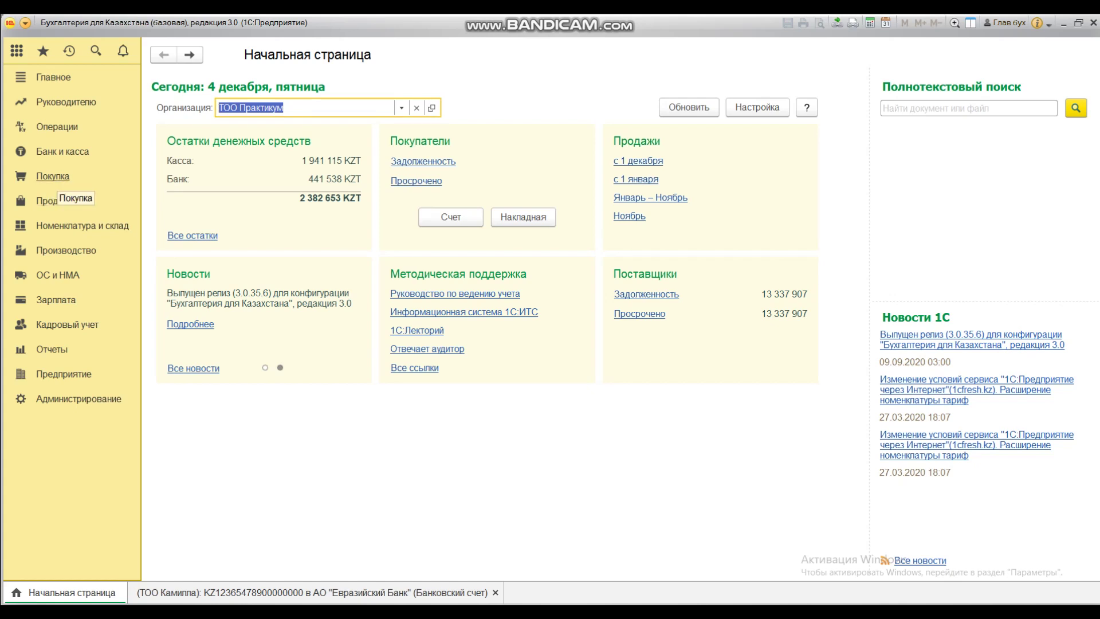
Step: Go from the home page to the Покупка section
left_click(53, 176)
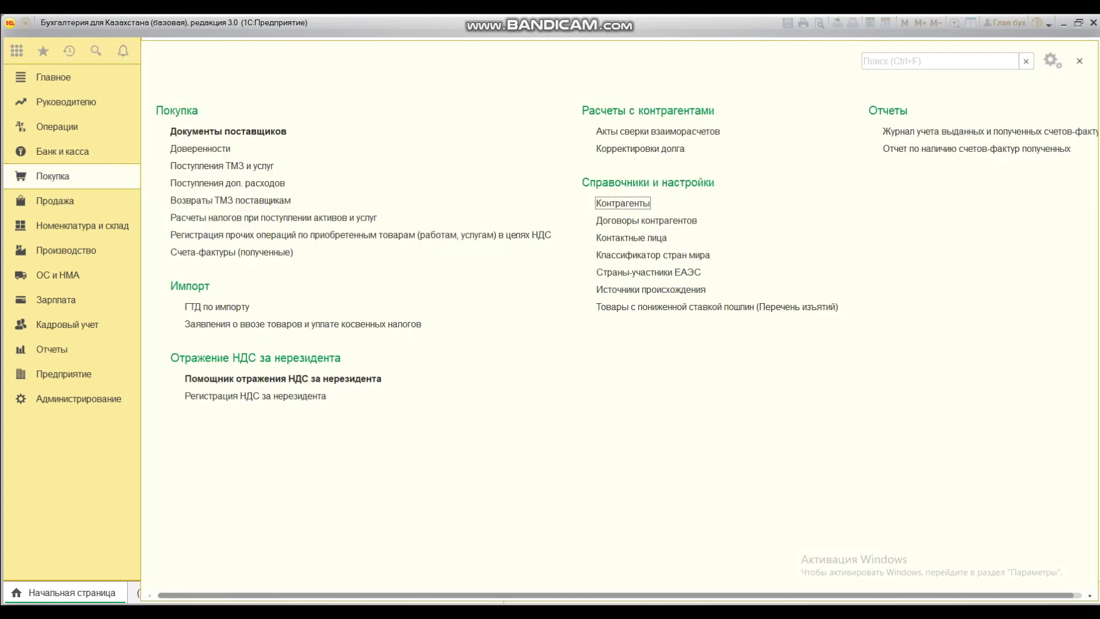
Step: Start a new counterparty inside the Юридические лица group of the Контрагенты catalog
left_click(623, 203)
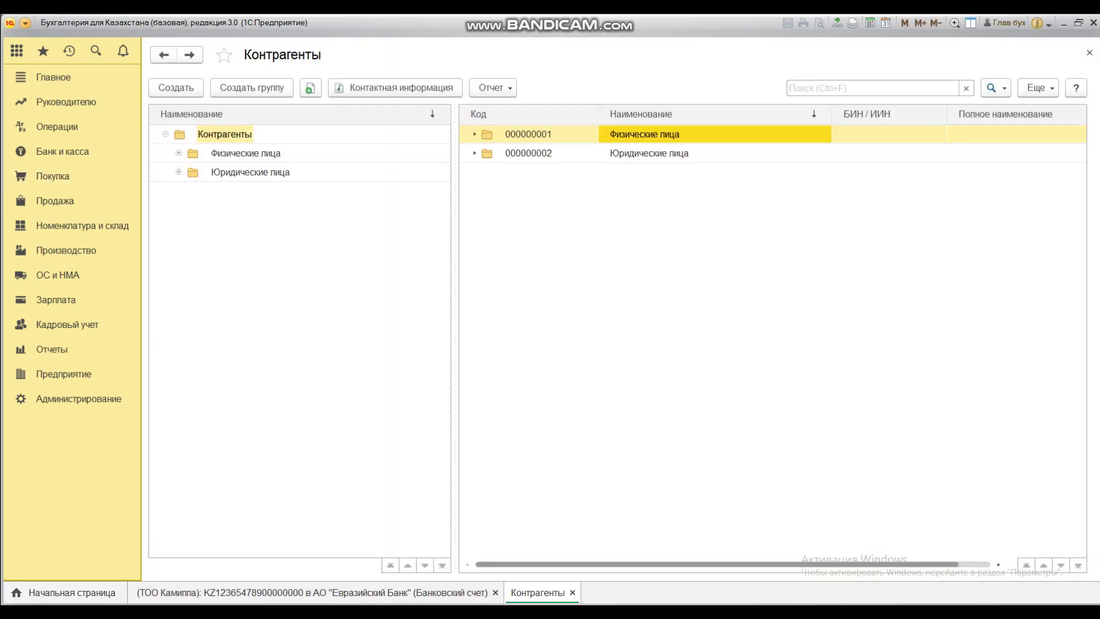
double_click(649, 153)
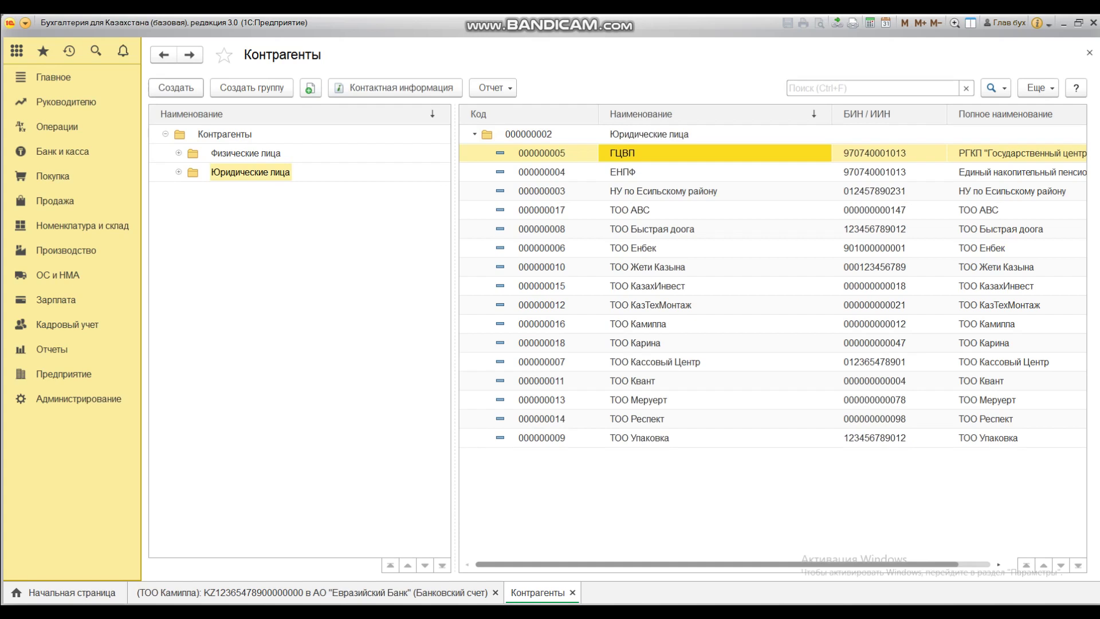
key("Insert")
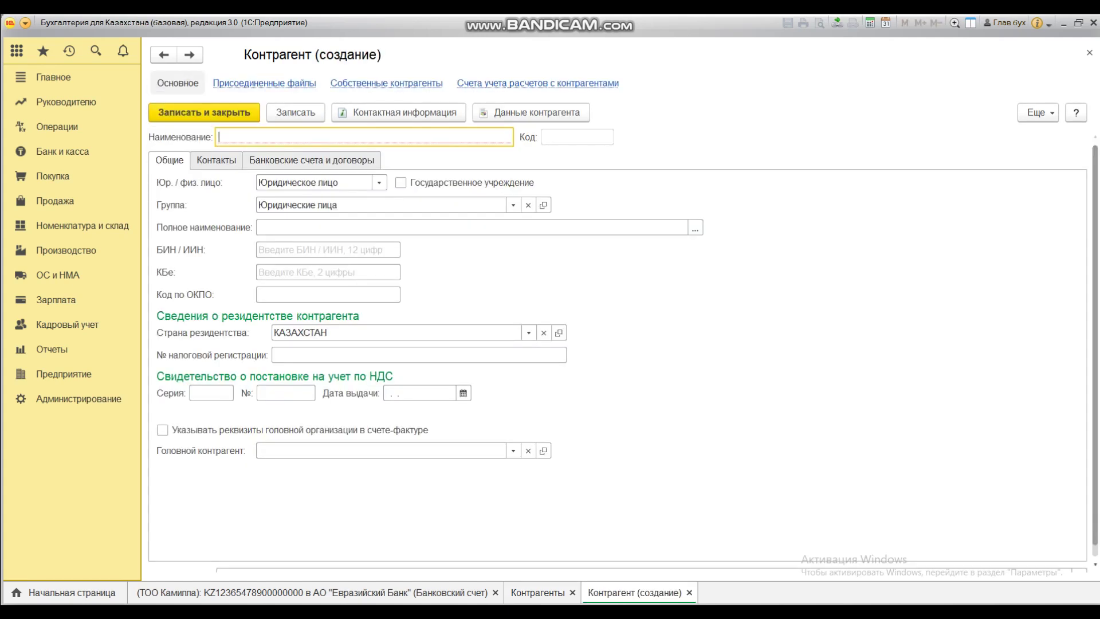
type("ТОО")
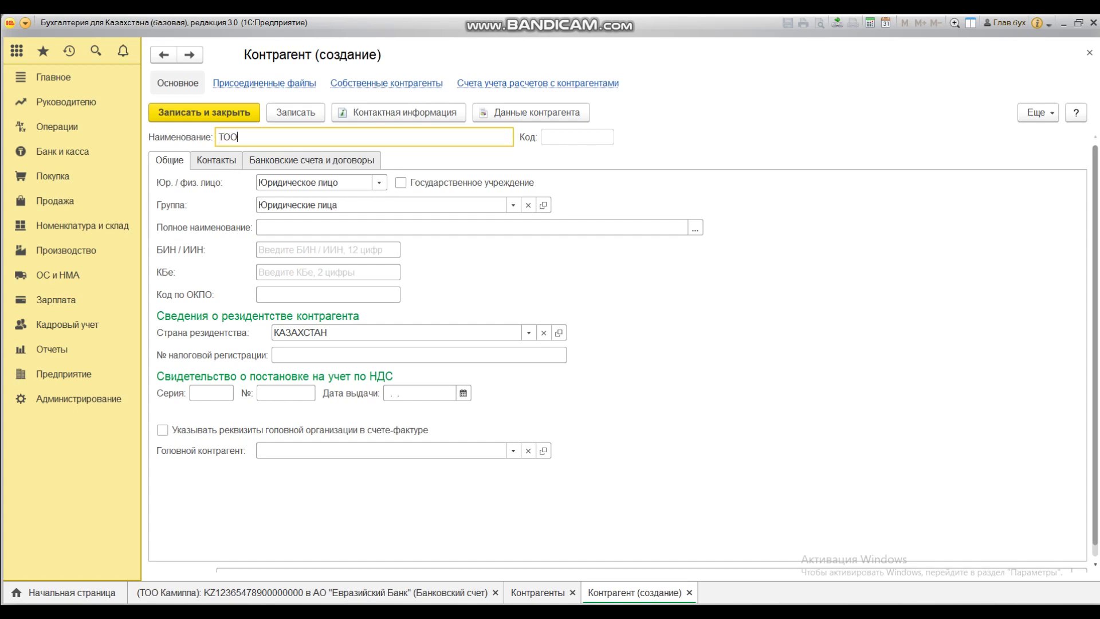
type(" Абди")
key("Tab")
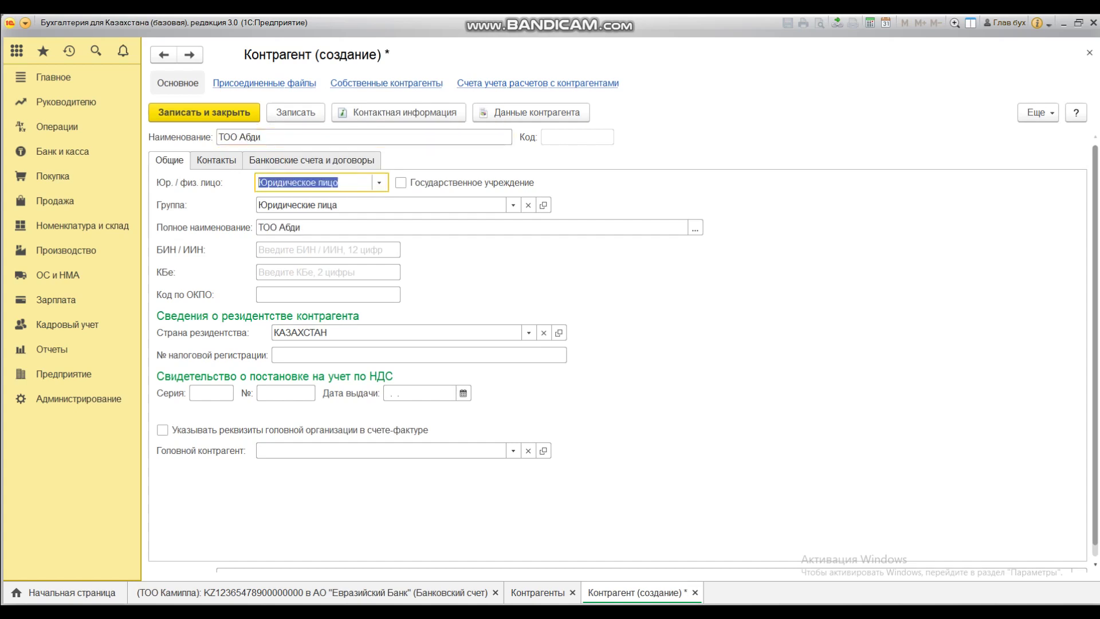
left_click(379, 182)
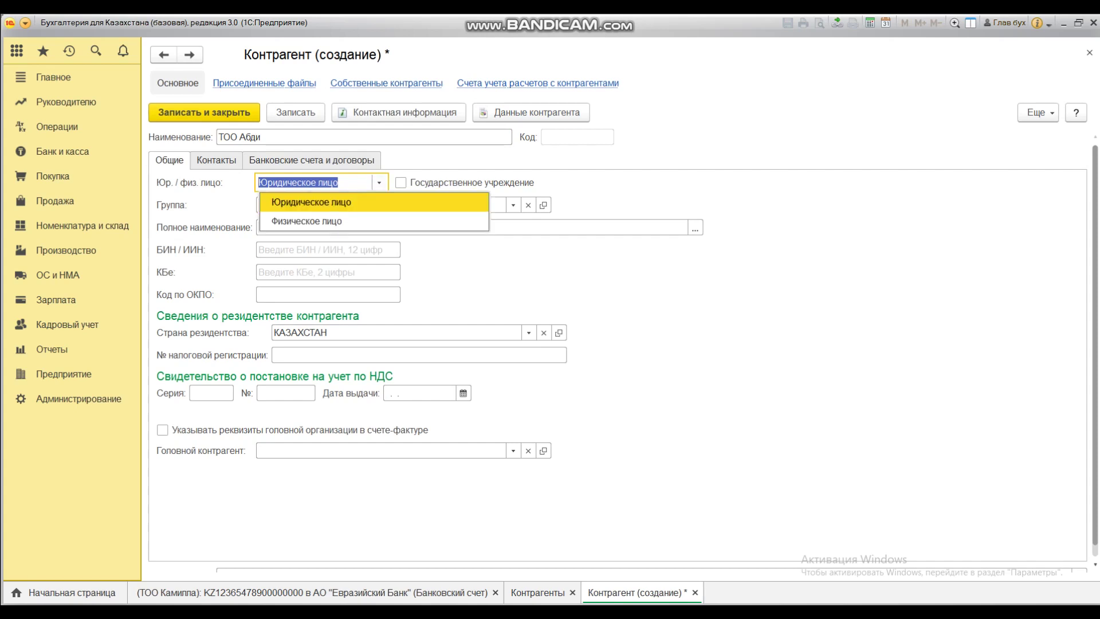
key("Return")
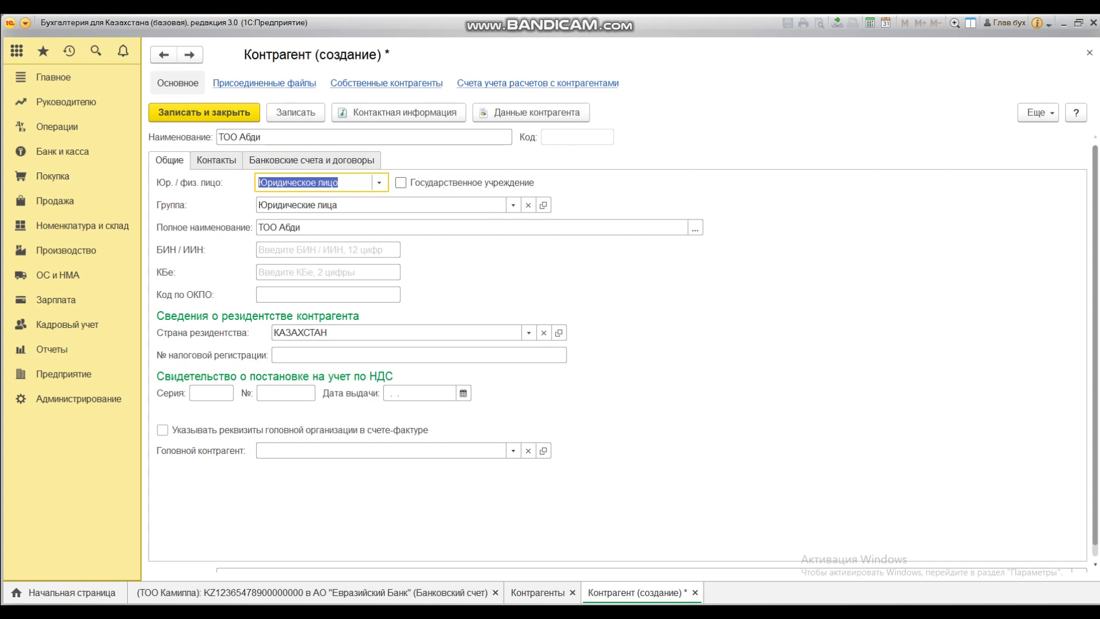
left_click(327, 250)
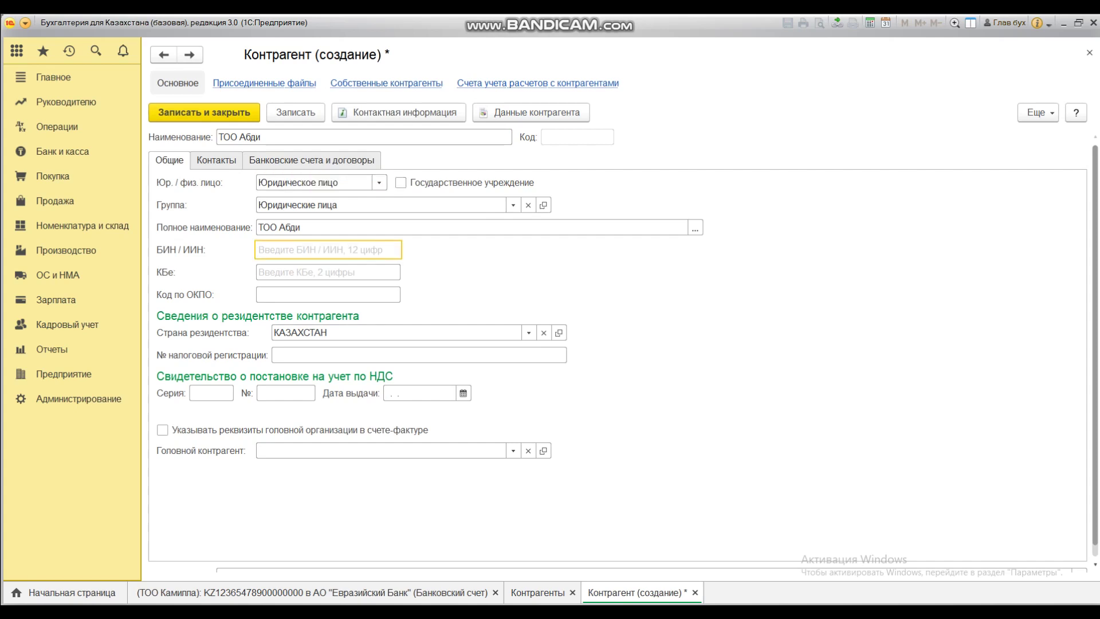
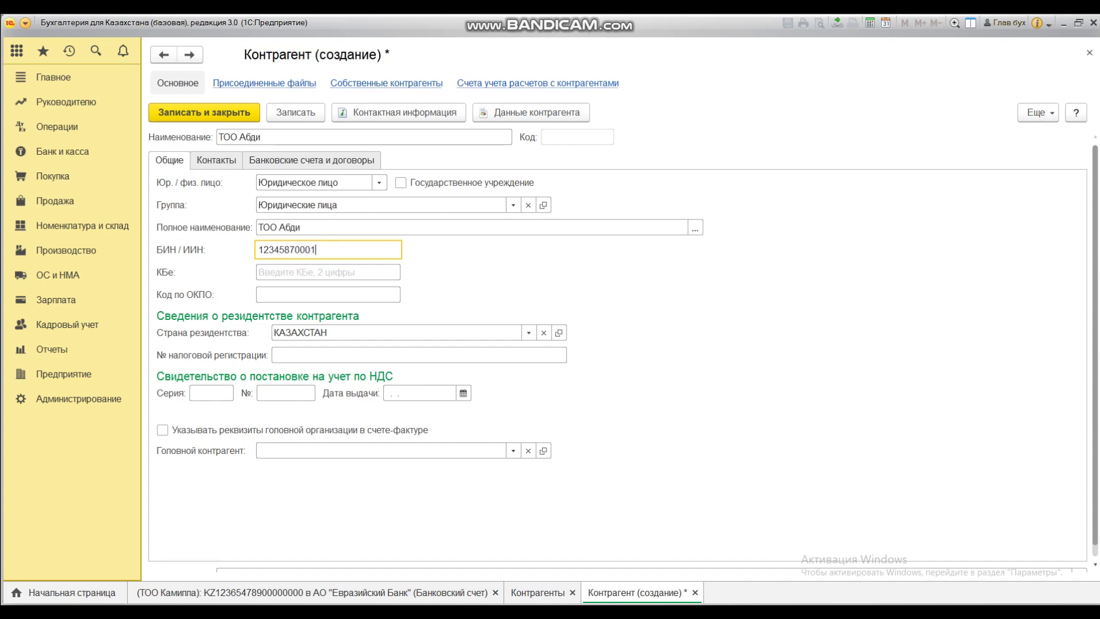
key("Tab")
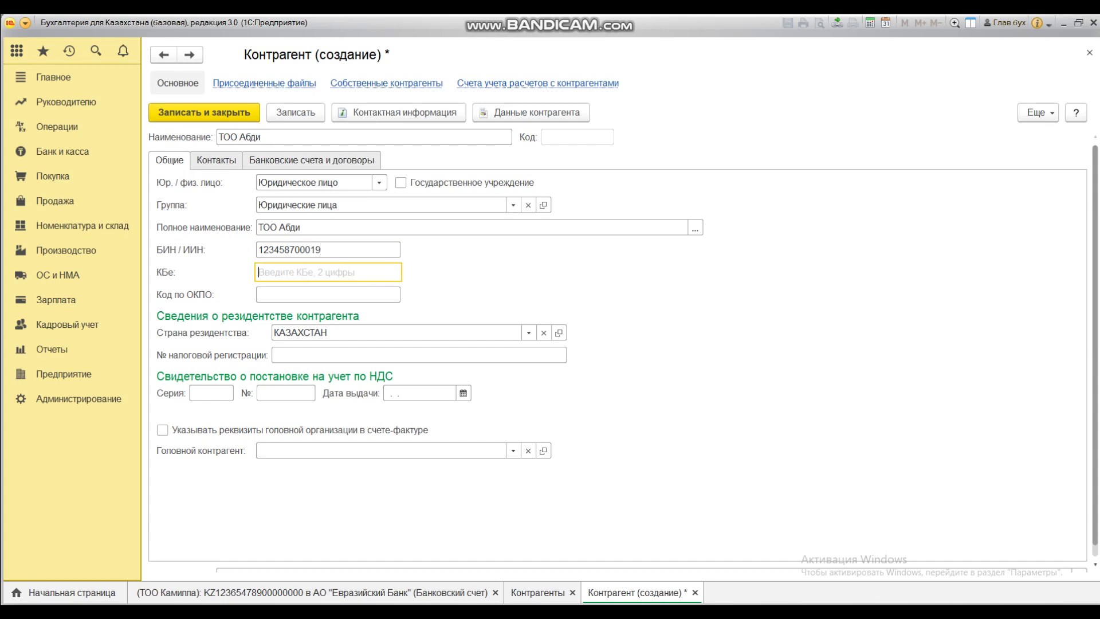
key("Tab")
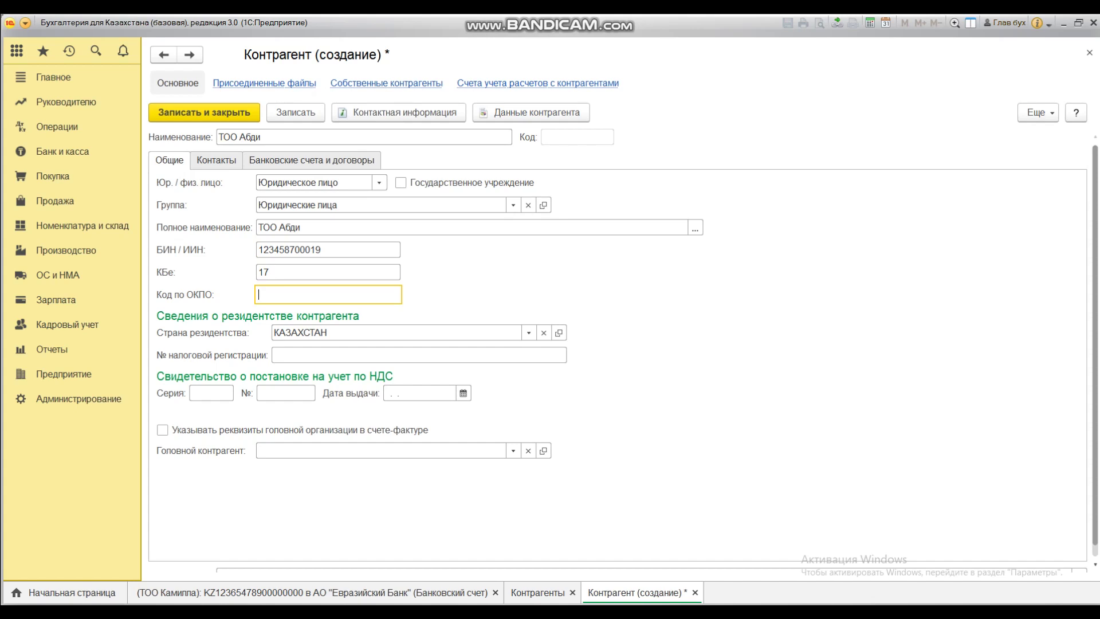
key("Tab")
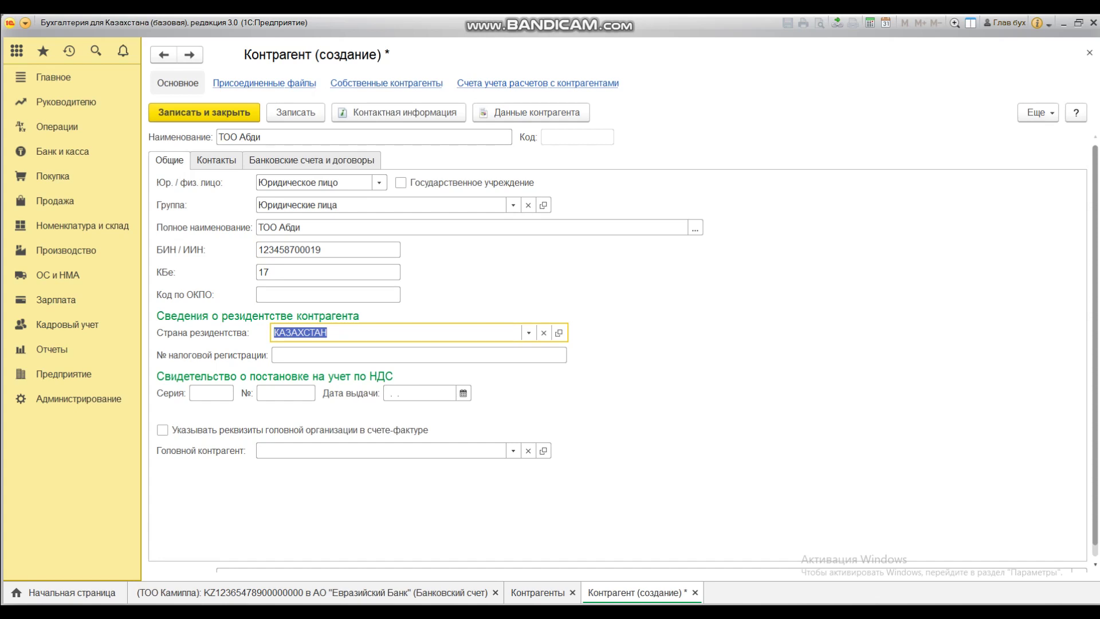
Step: Add VAT certificate series 60305, number 1236587, issued 05.08.2007, and save the counterparty
left_click(211, 393)
type("60305")
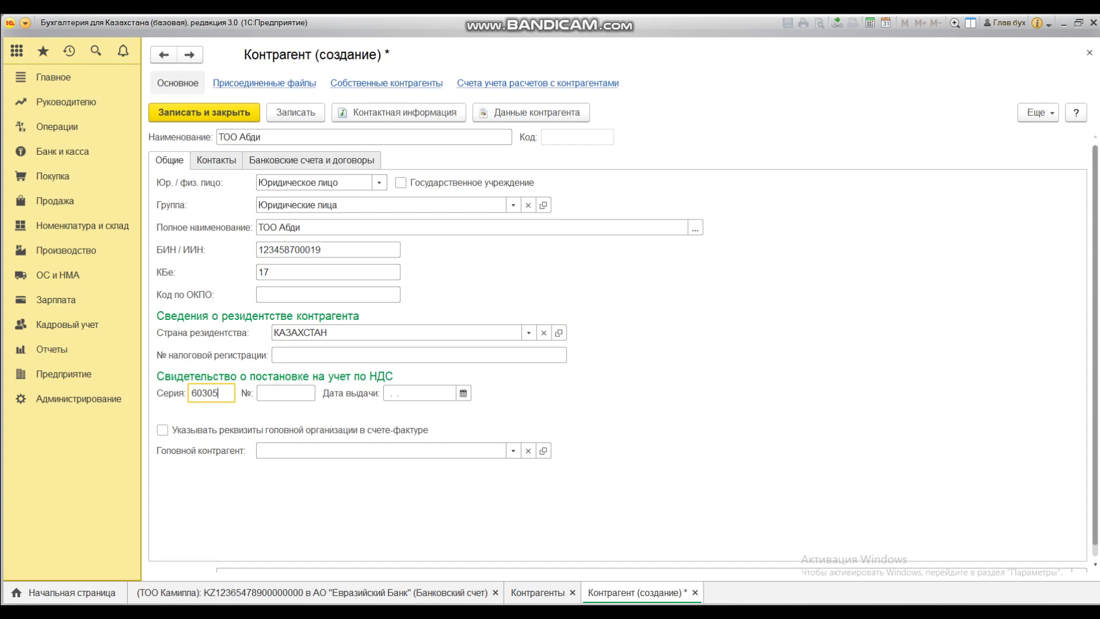
key("Tab")
type("1236587")
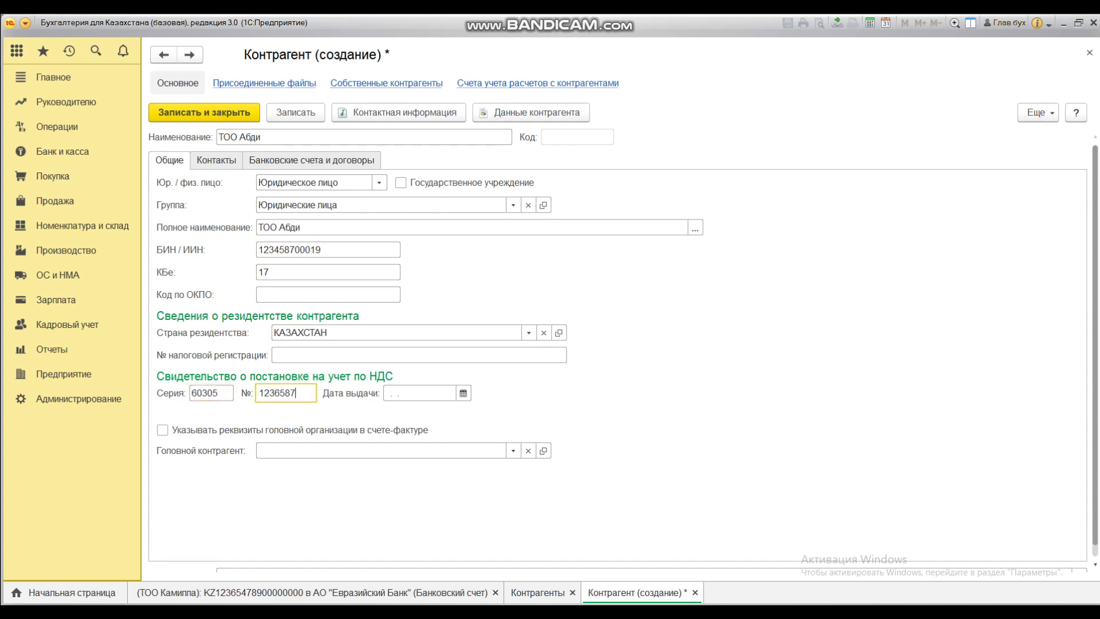
key("Tab")
type("05080")
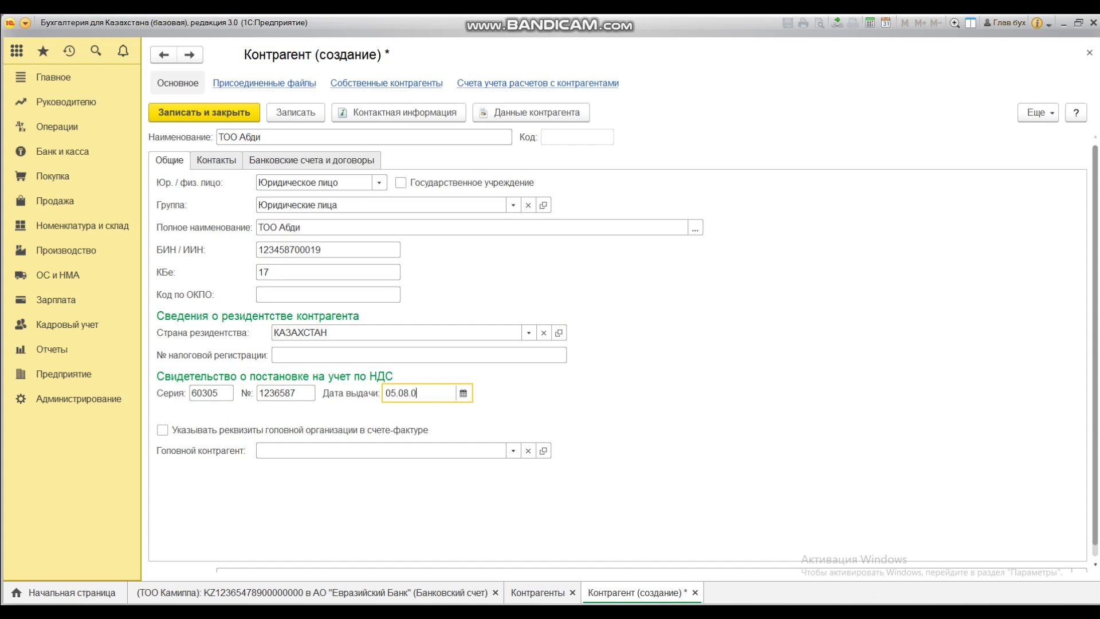
key("BackSpace")
type("2007")
key("Tab")
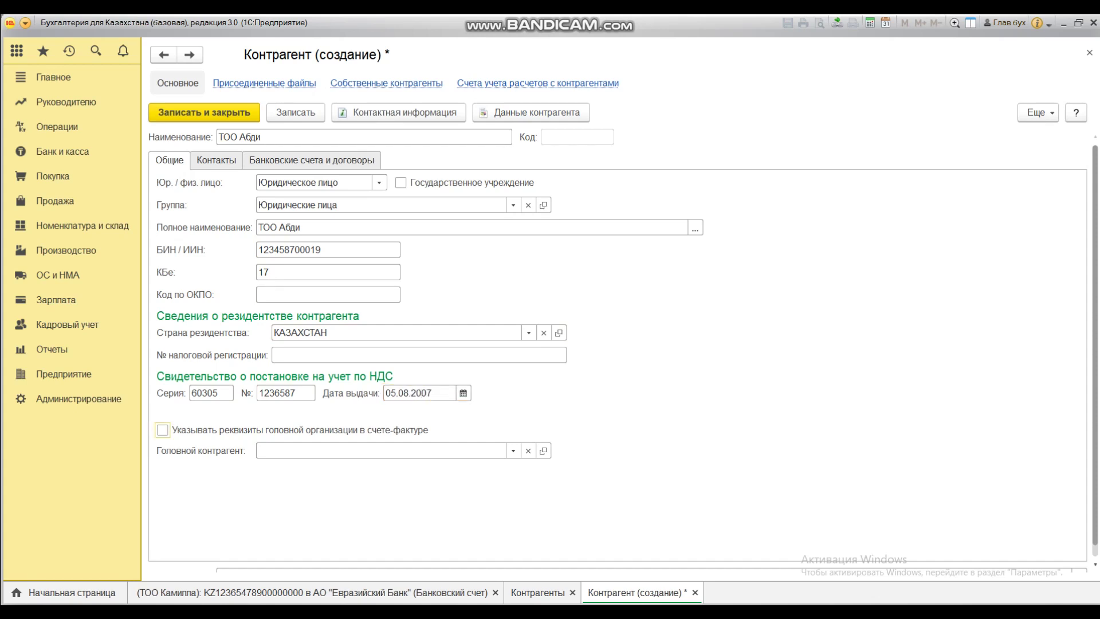
left_click(295, 112)
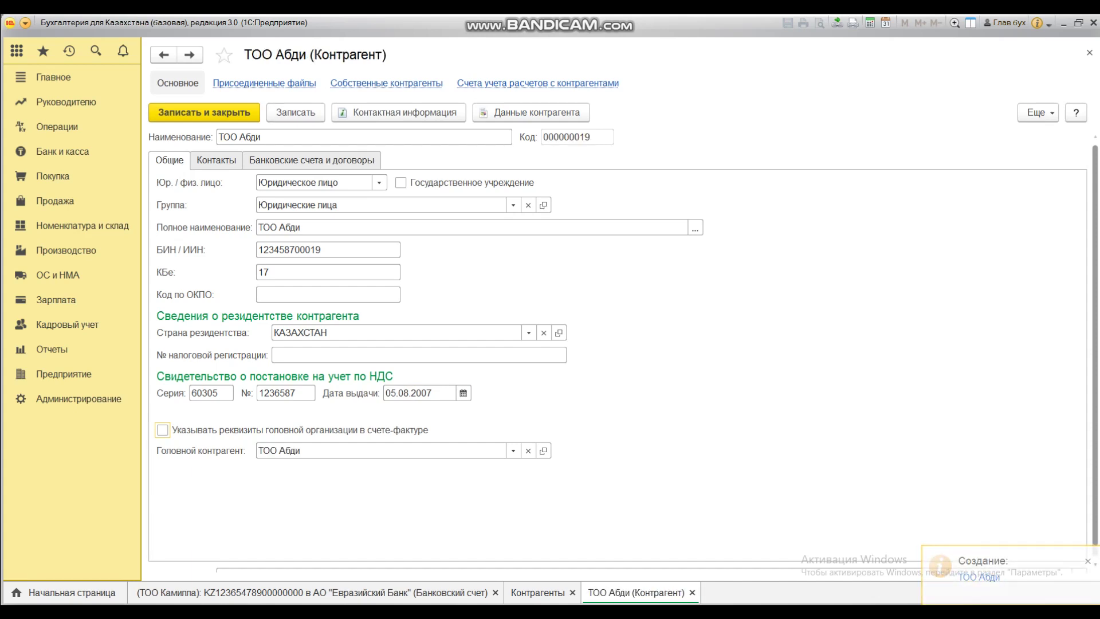
left_click(312, 160)
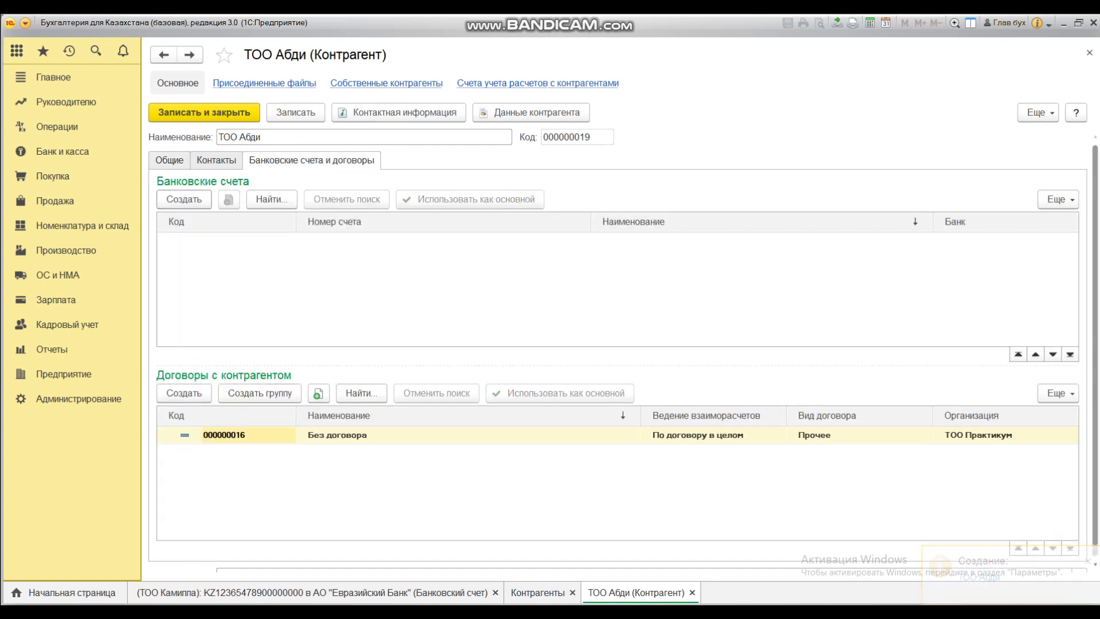
Step: Create a new bank account for ТОО Абди at АО "Евразийский Банк"
left_click(184, 198)
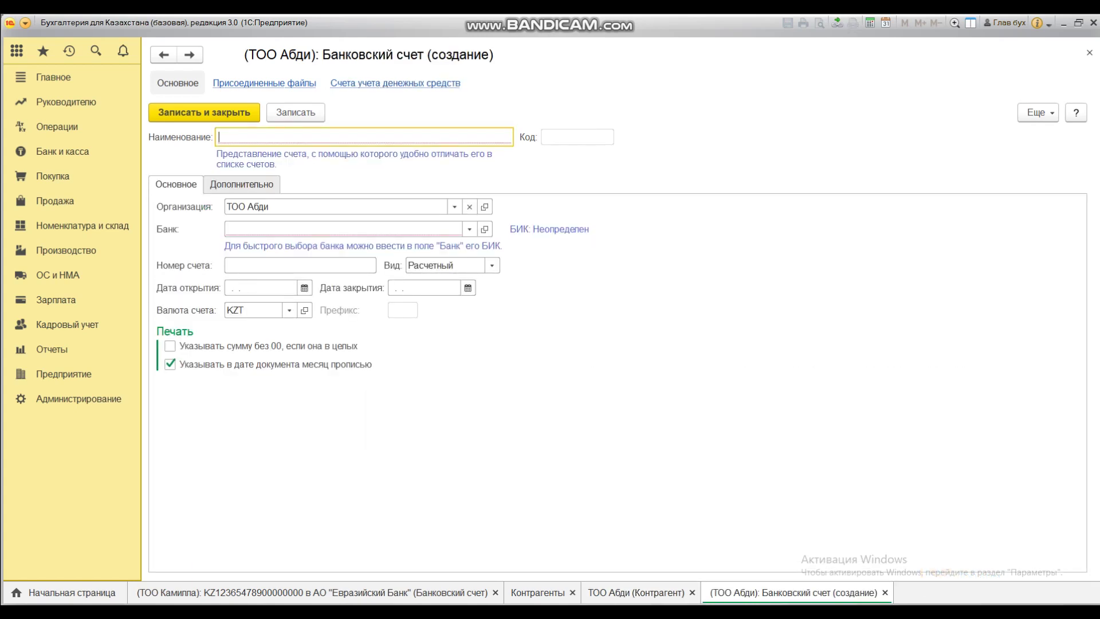
left_click(344, 228)
key("Down")
key("Return")
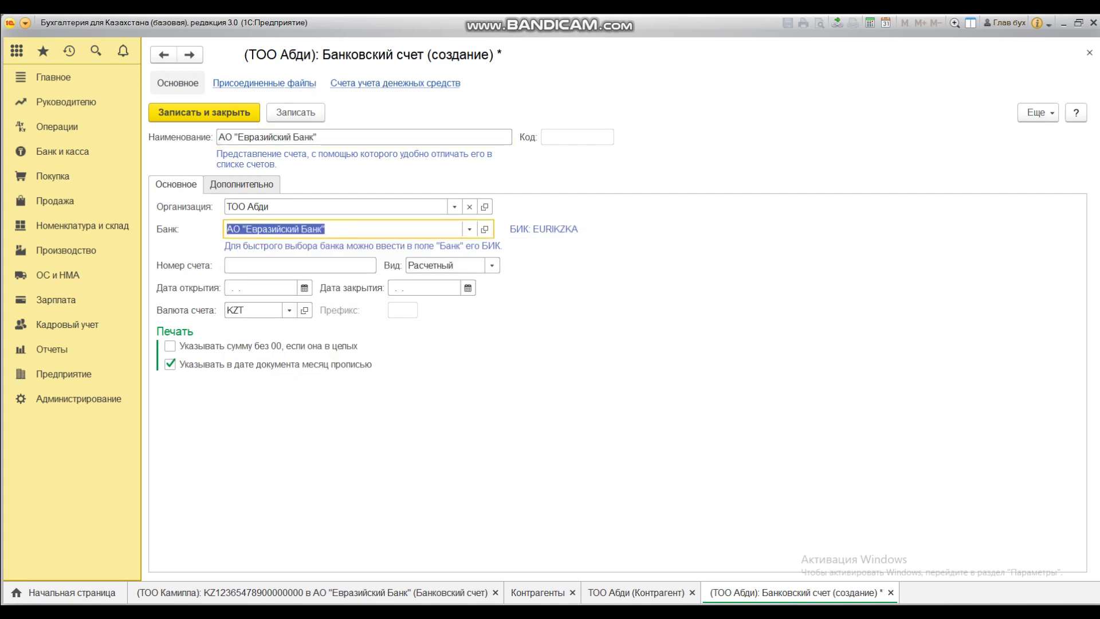
left_click(258, 266)
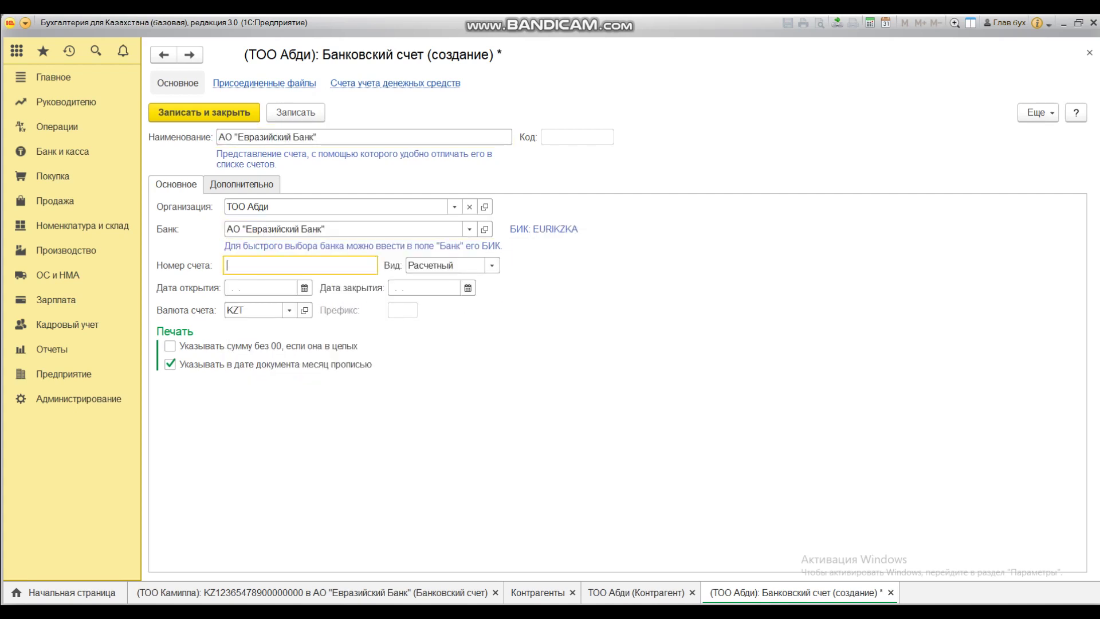
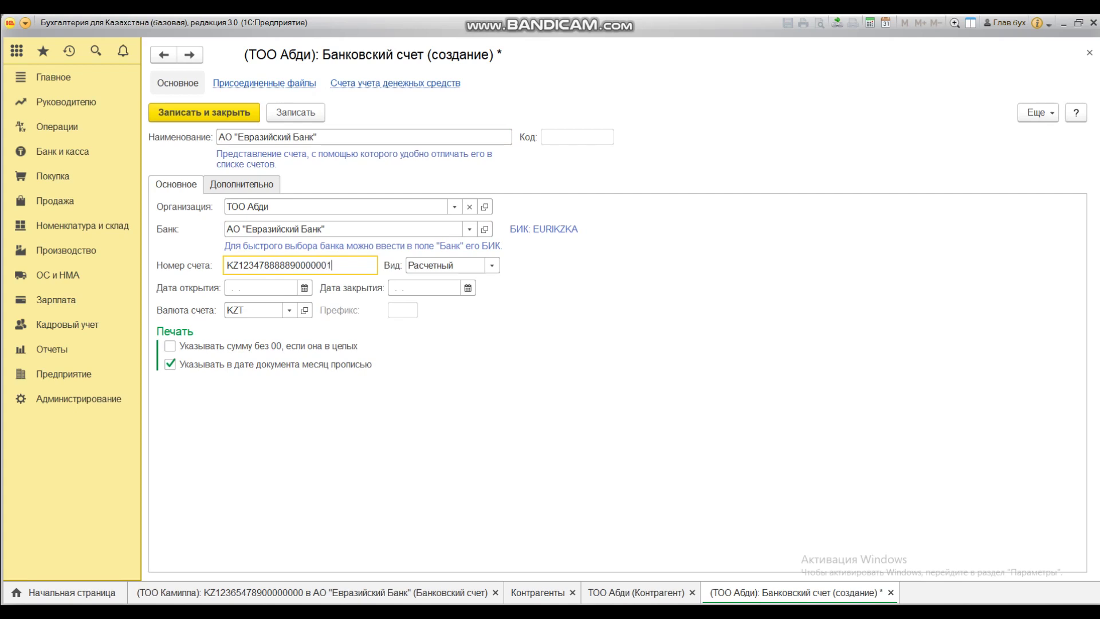
key("Tab")
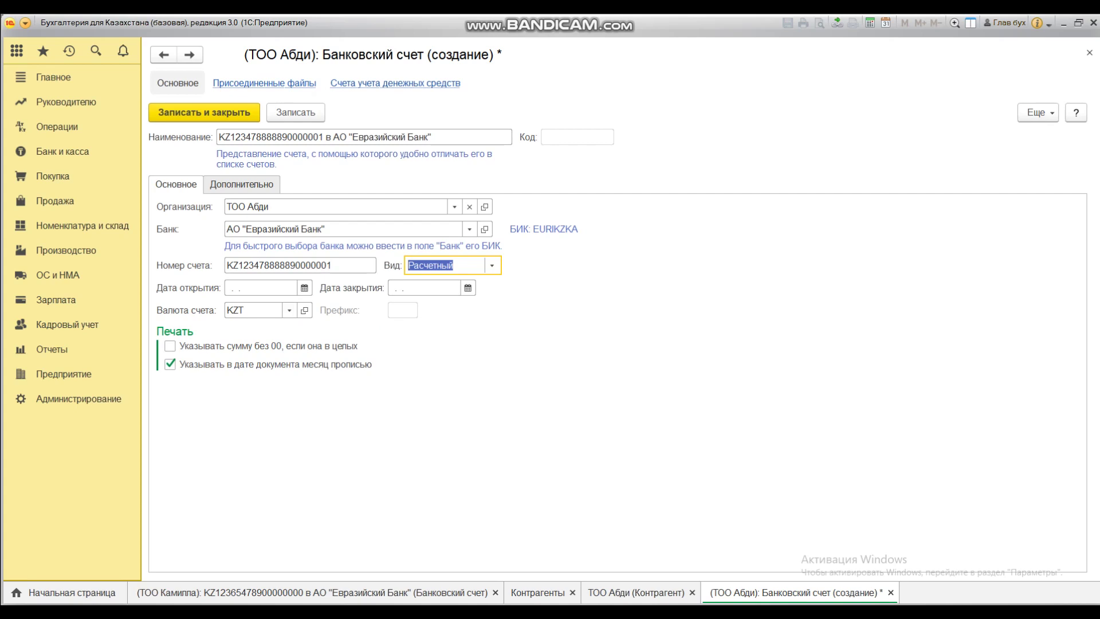
left_click(290, 310)
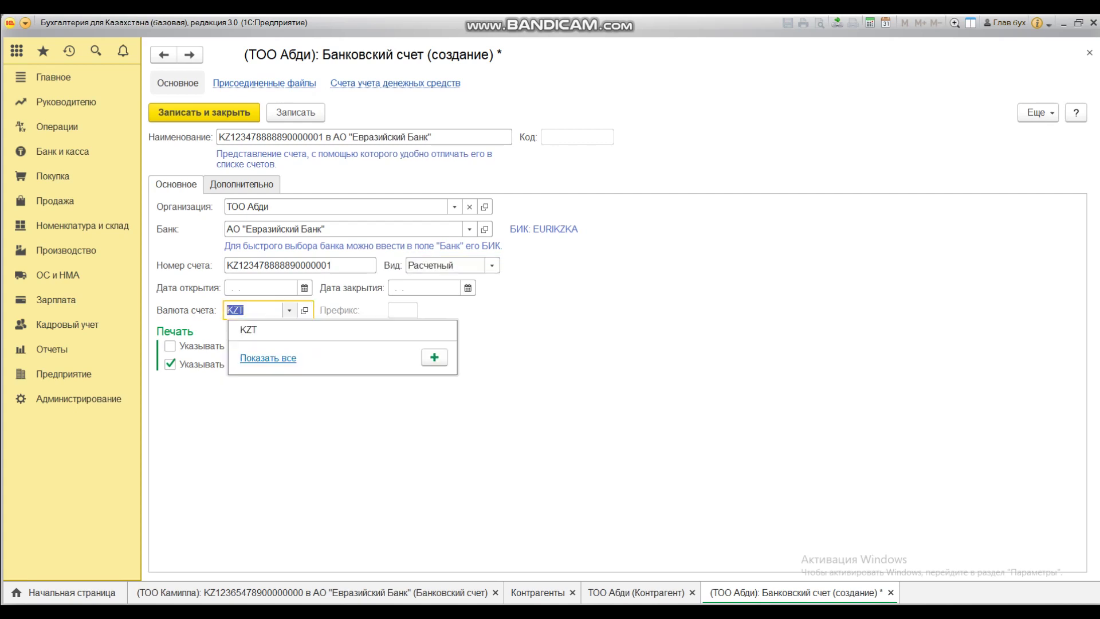
left_click(268, 357)
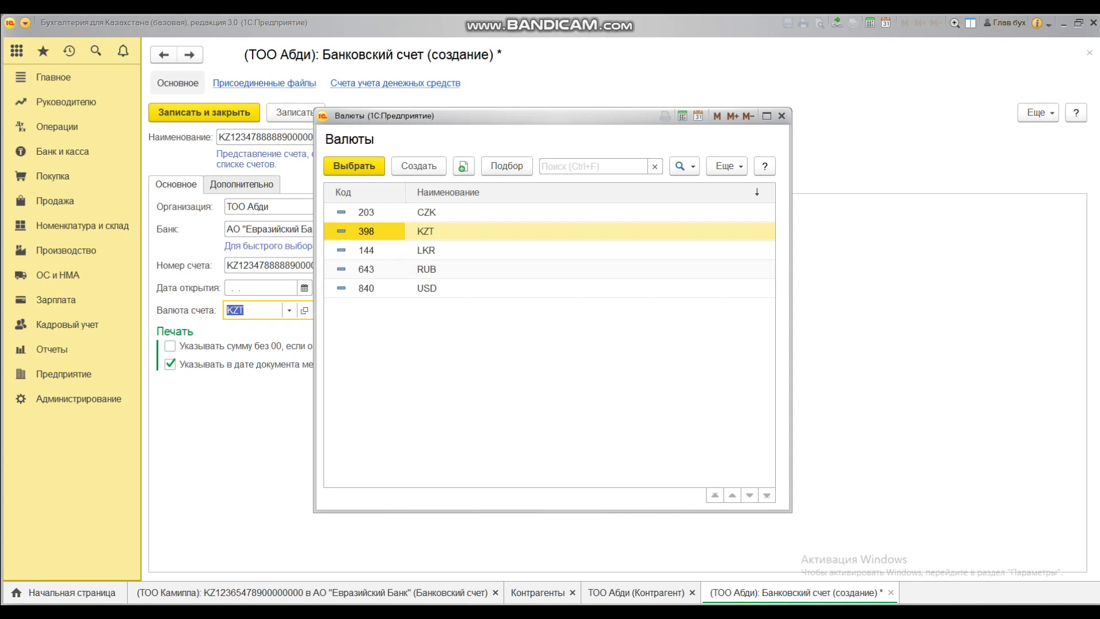
Step: Keep KZT as the currency, then save and close the Евразийский Банк account
left_click(506, 166)
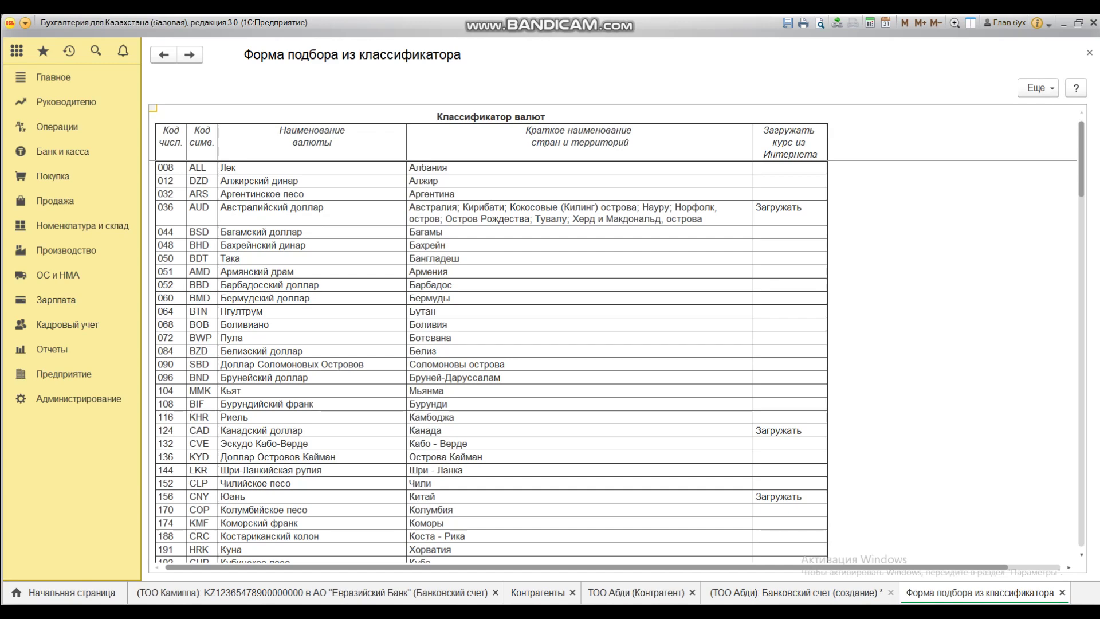
key("ctrl+Tab")
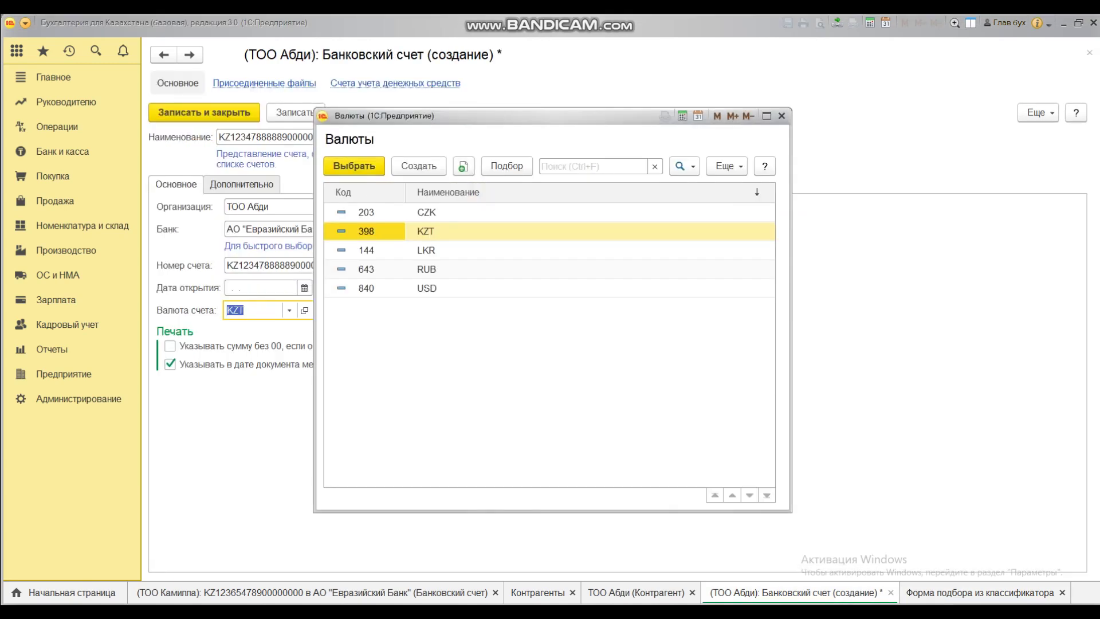
left_click(782, 116)
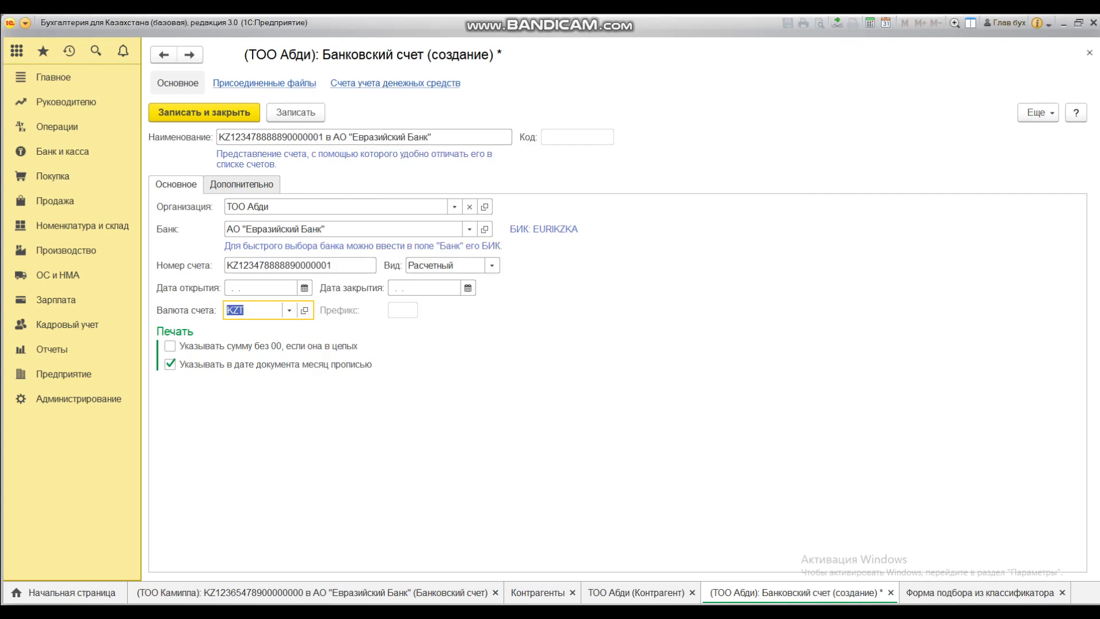
left_click(295, 113)
left_click(204, 113)
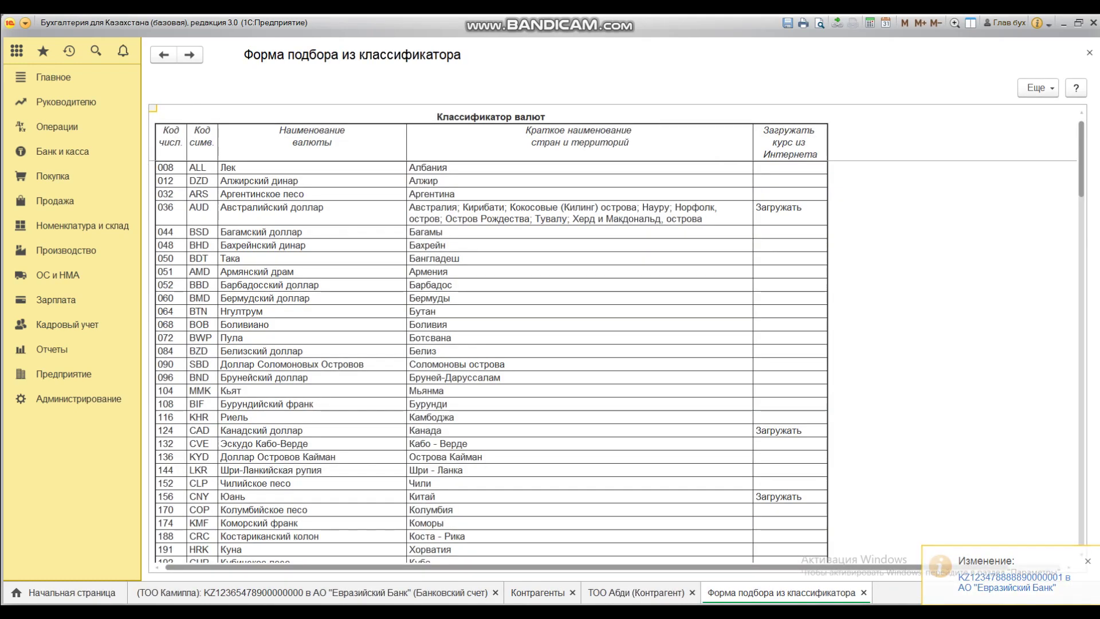
key("Escape")
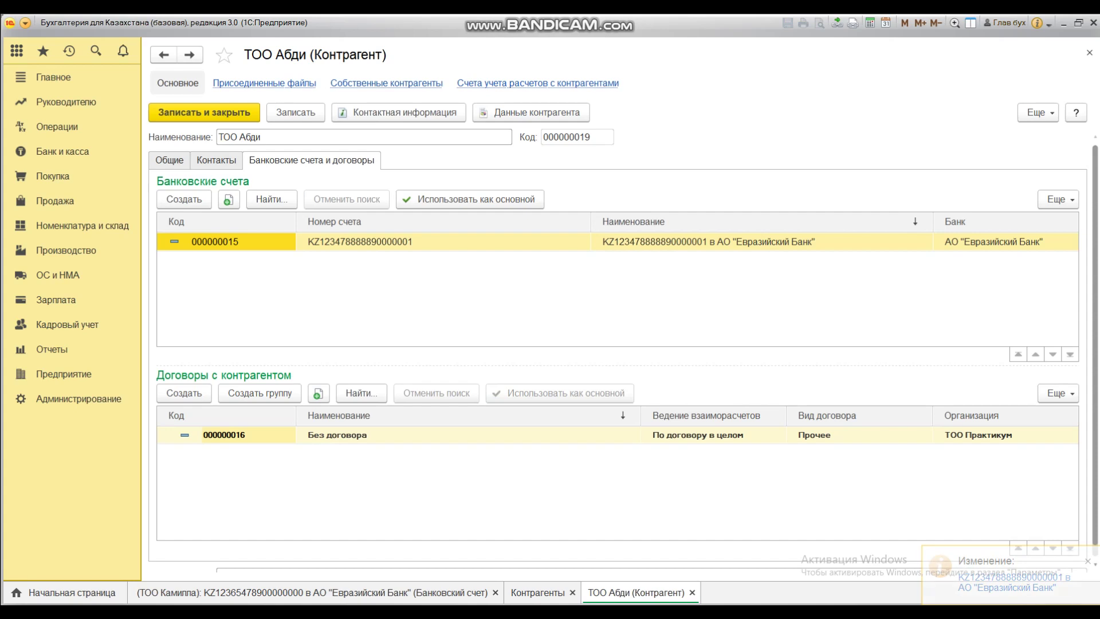
double_click(359, 241)
key("Escape")
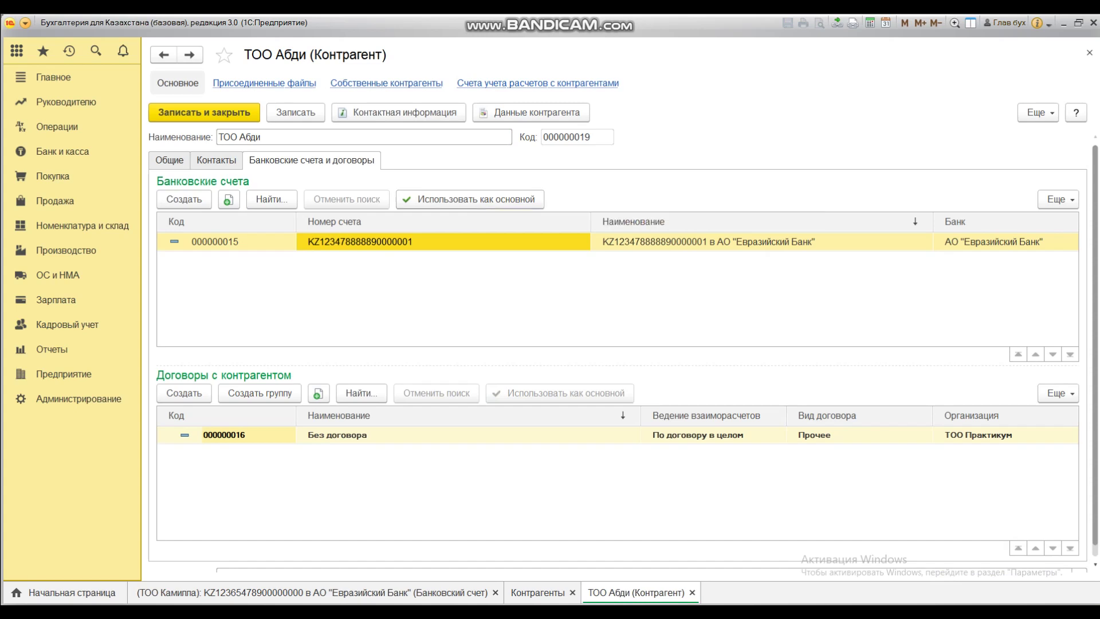
left_click(470, 199)
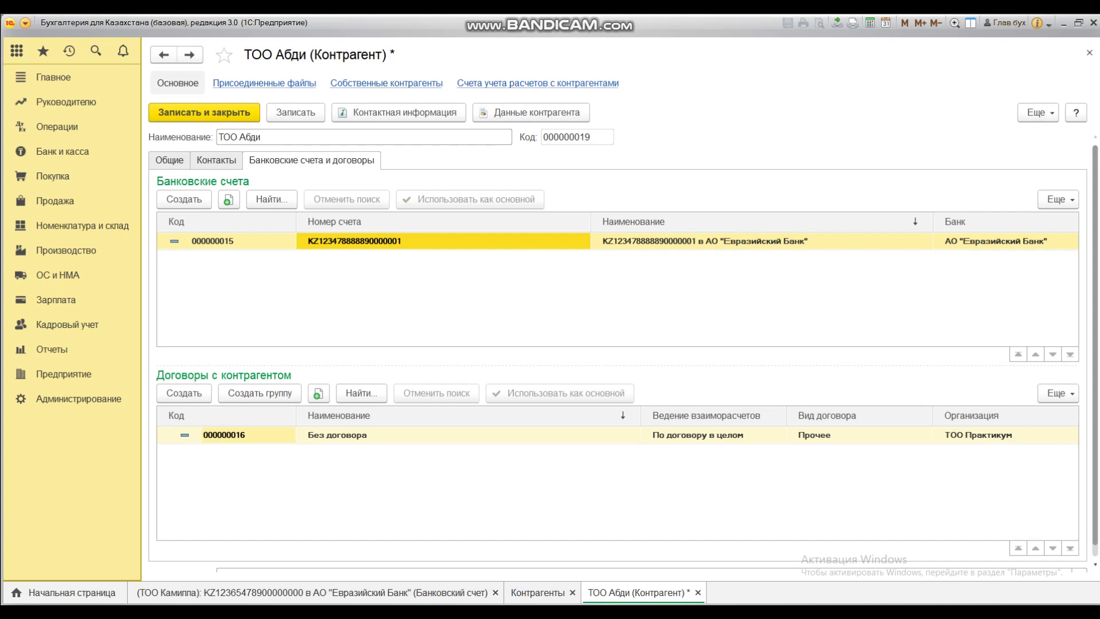
double_click(337, 435)
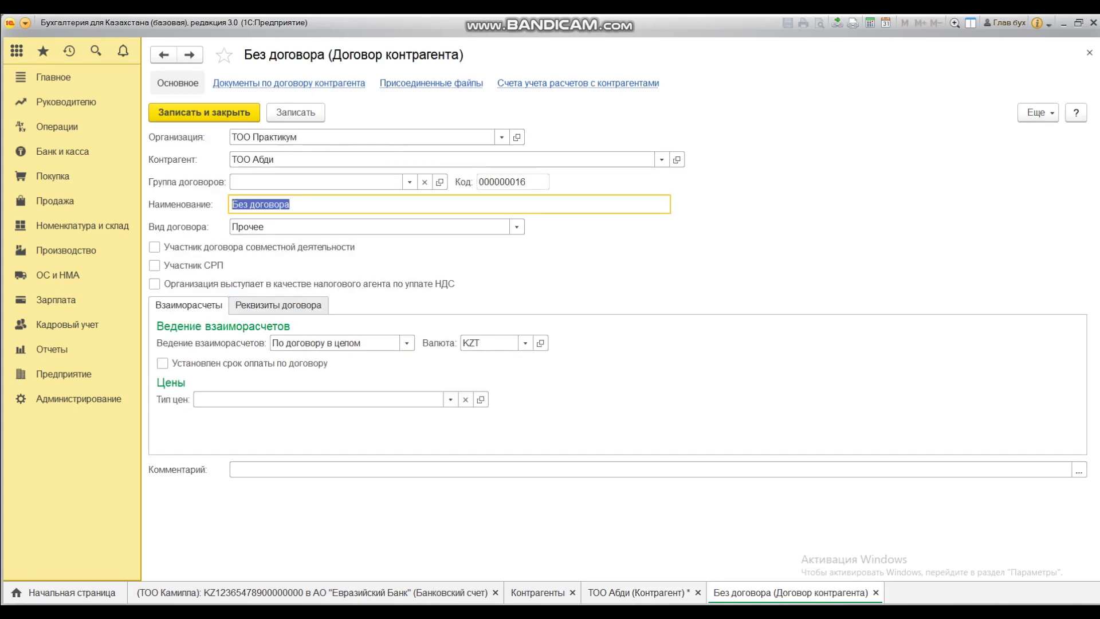
Step: Rename the contract to 'Договор №89 от 08.06.2020' with type С поставщиком
type("До")
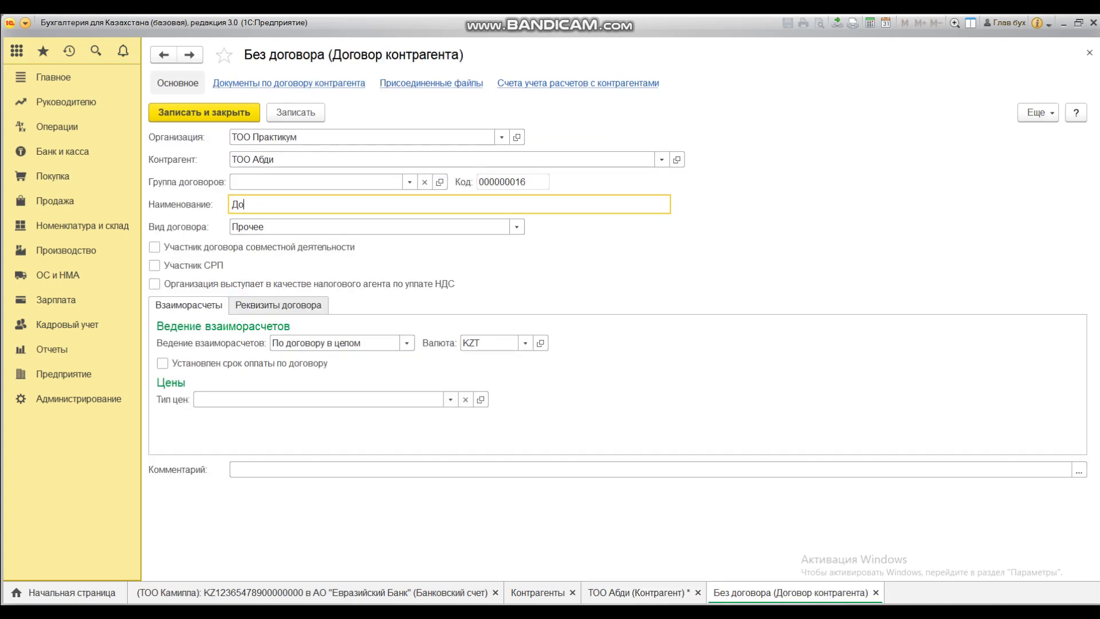
type("говор №89 от 08.06.2020")
key("Tab")
key("End")
key("Up")
key("Up")
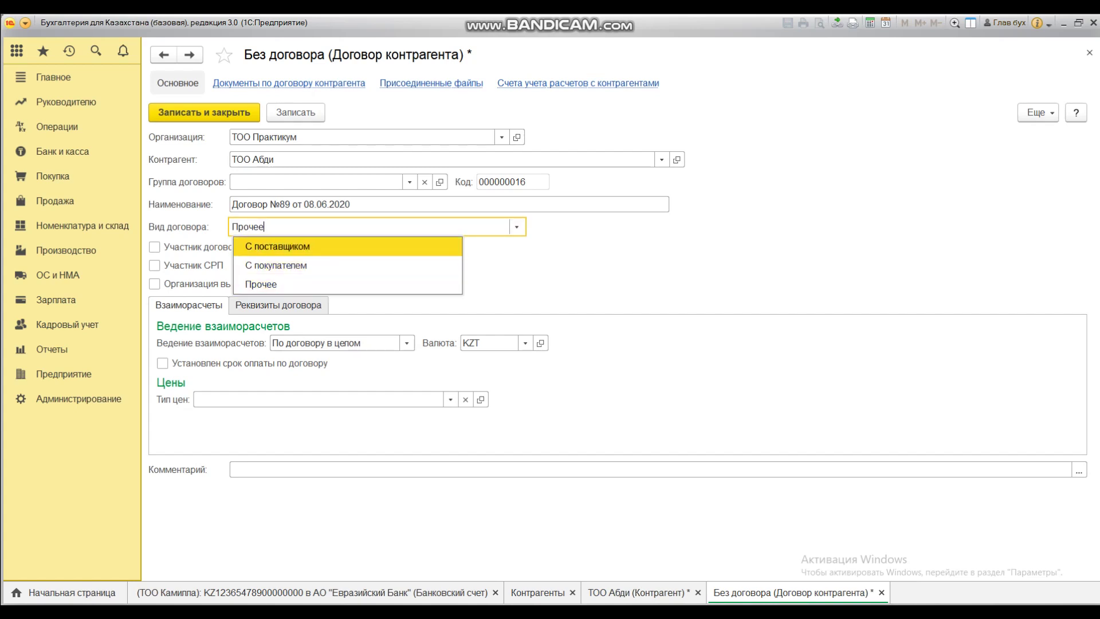
key("Down")
key("Up")
key("Return")
Step: Save the contract, review its Реквизиты договора, then save and close it
left_click(296, 112)
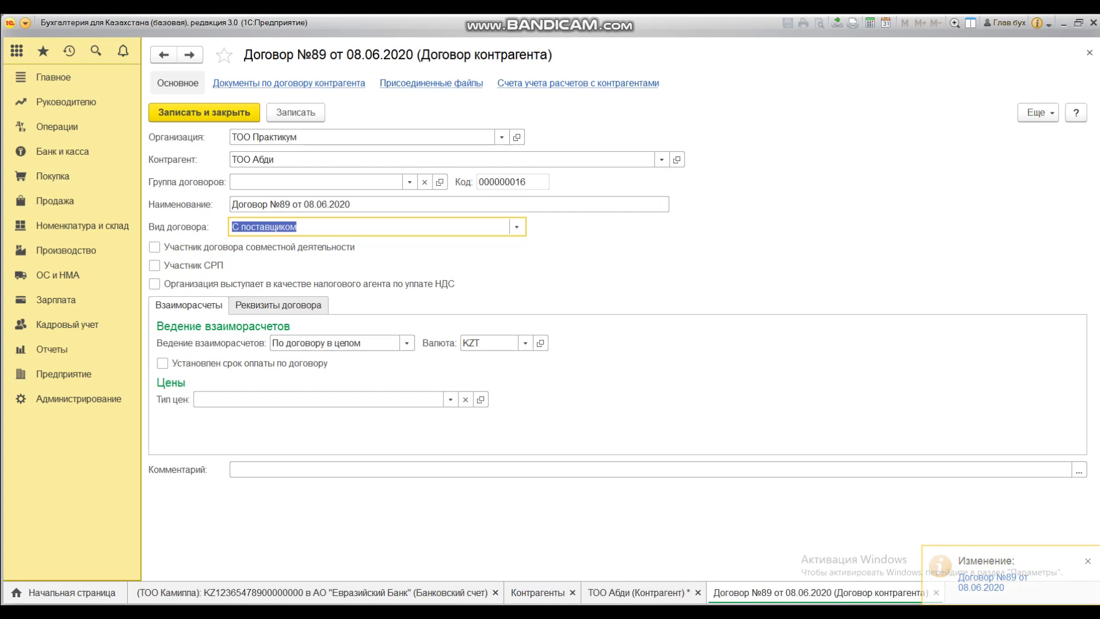
left_click(279, 304)
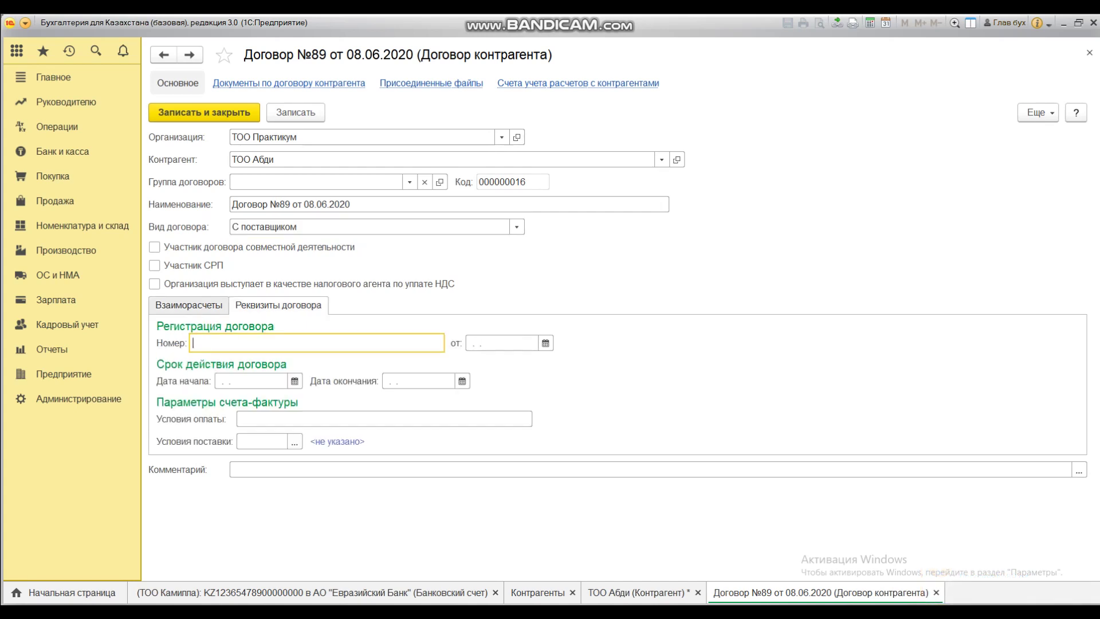
left_click(384, 418)
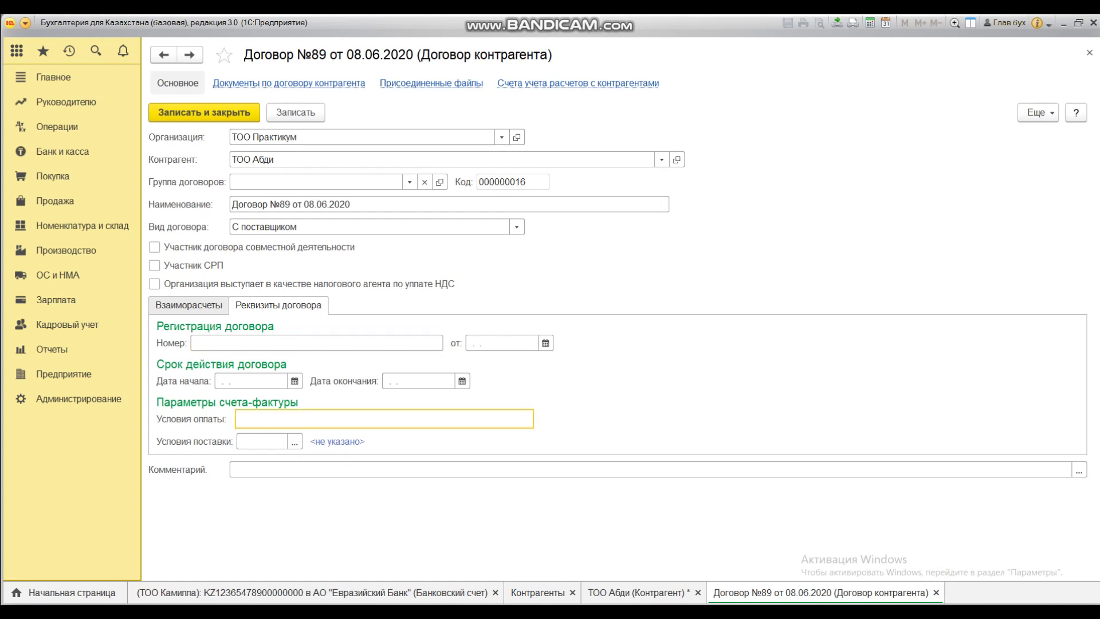
left_click(188, 305)
left_click(296, 112)
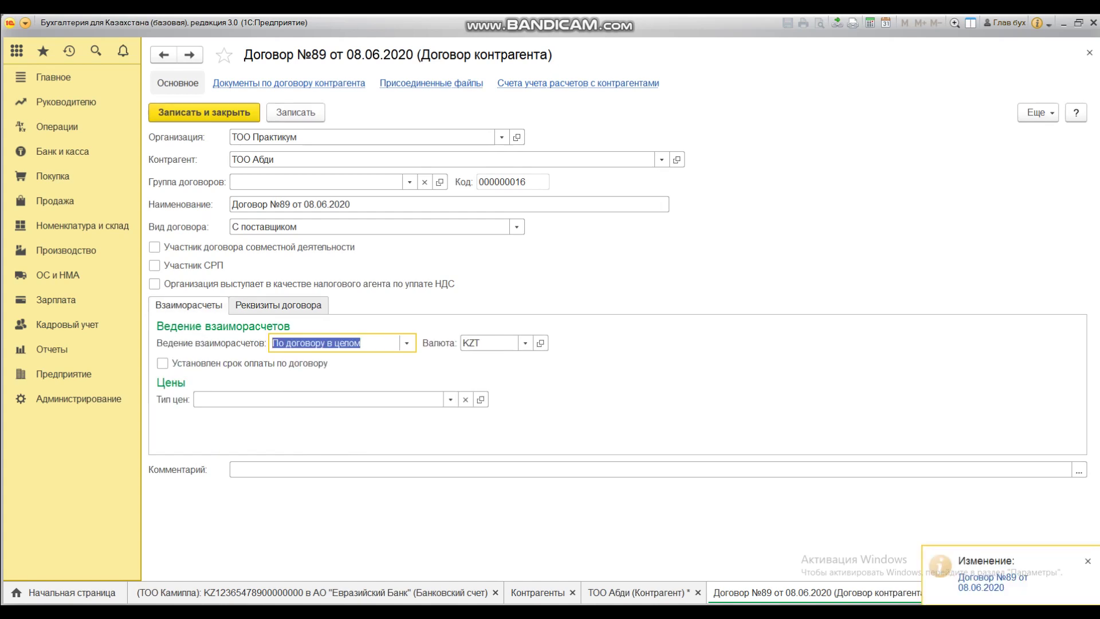
key("Escape")
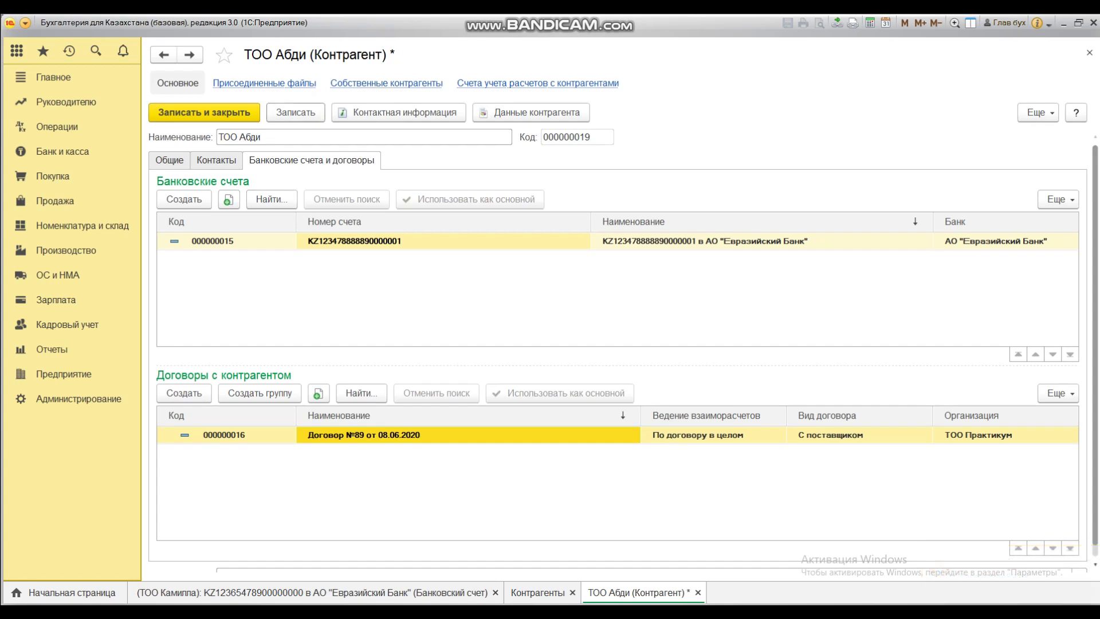
Step: Save ТОО Абди and begin the actual address with 'г.Нур-' in its contact information
left_click(296, 112)
left_click(401, 113)
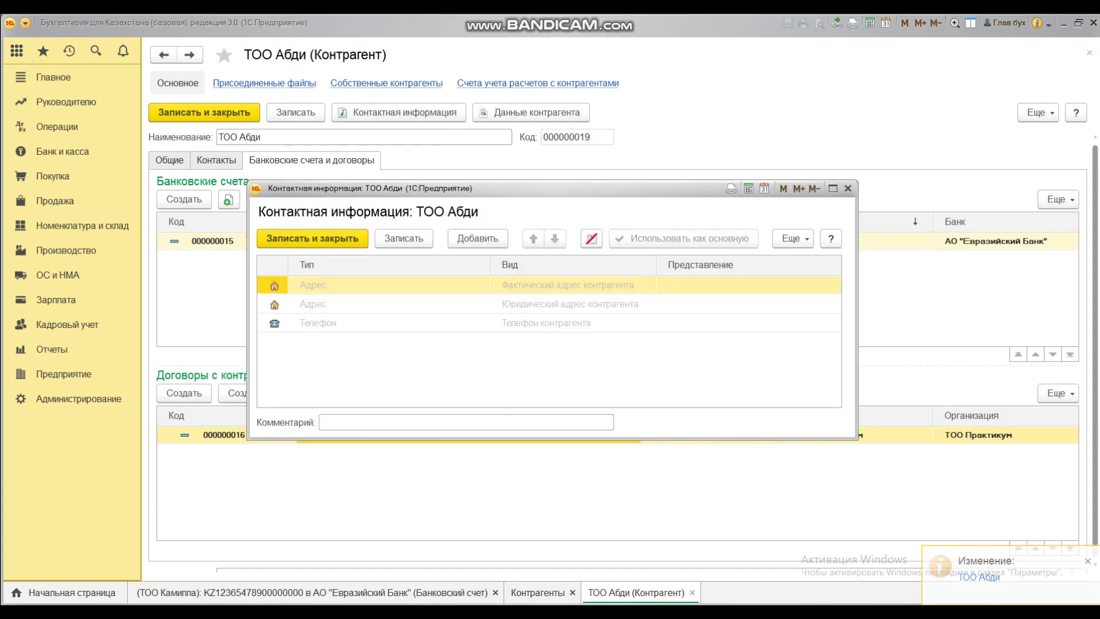
left_click(745, 285)
type("г.Нур-")
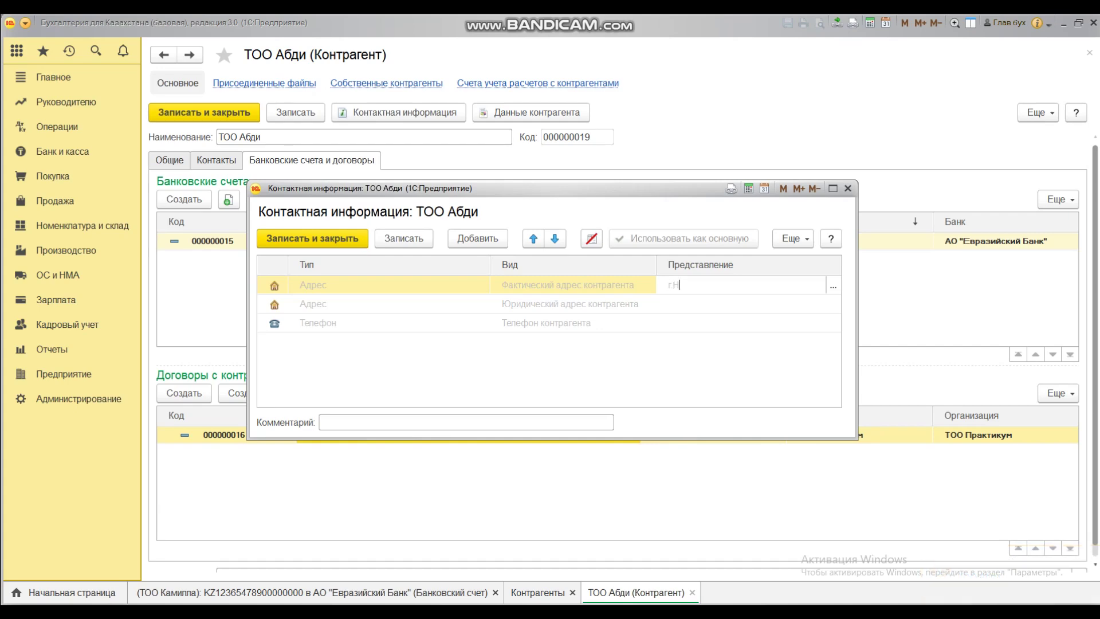